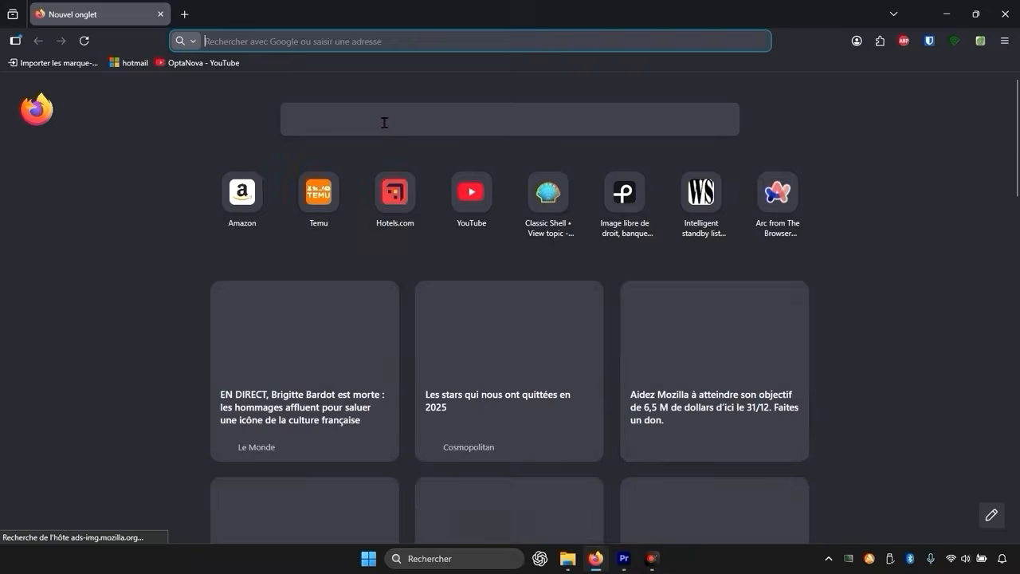
Search the web for "dism++" and open the Chuyu-Team Dism-Multi-language repository on GitHub.
left_click(387, 131)
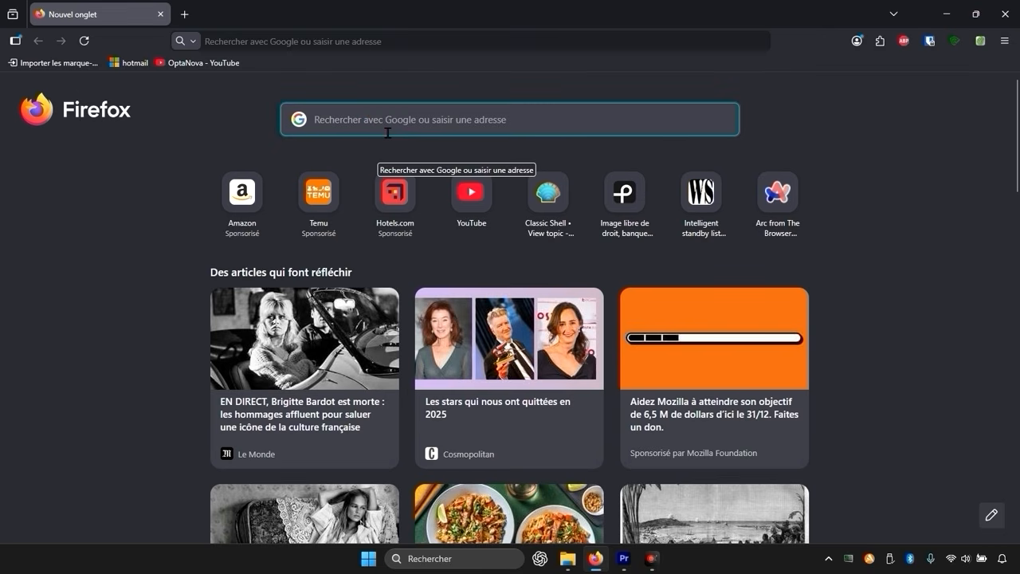
type("dism+")
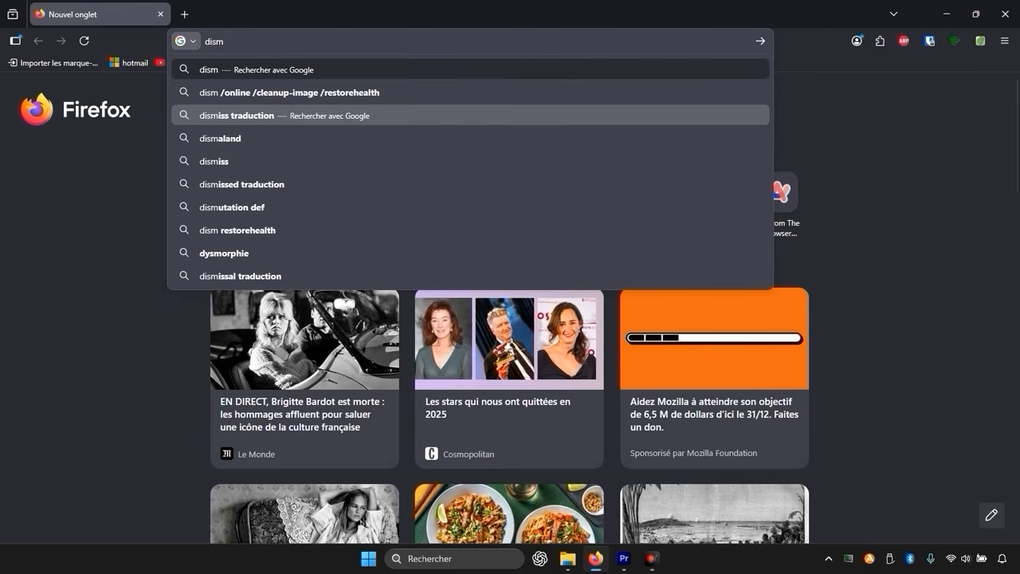
type("+")
key("Return")
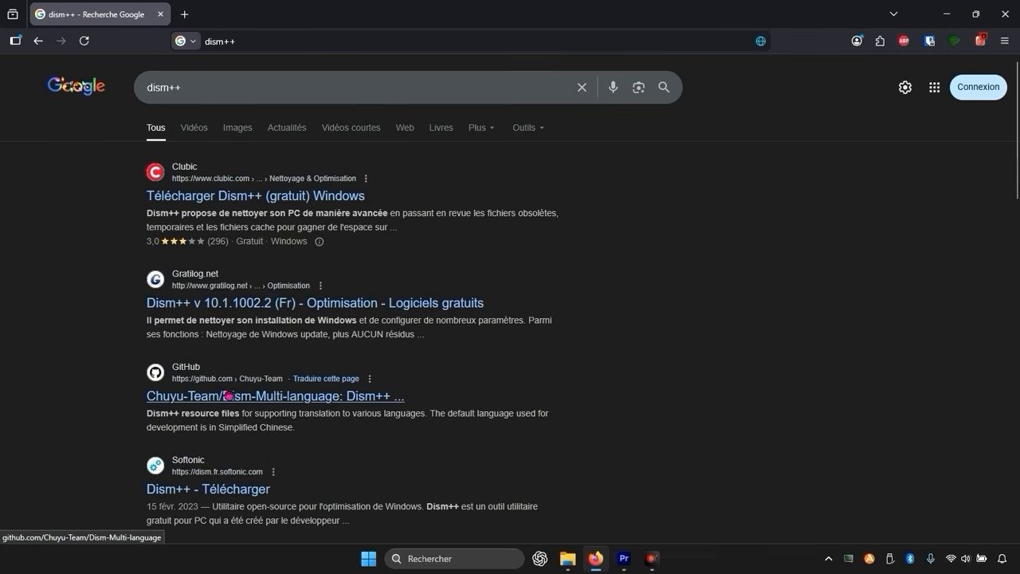
left_click(246, 392)
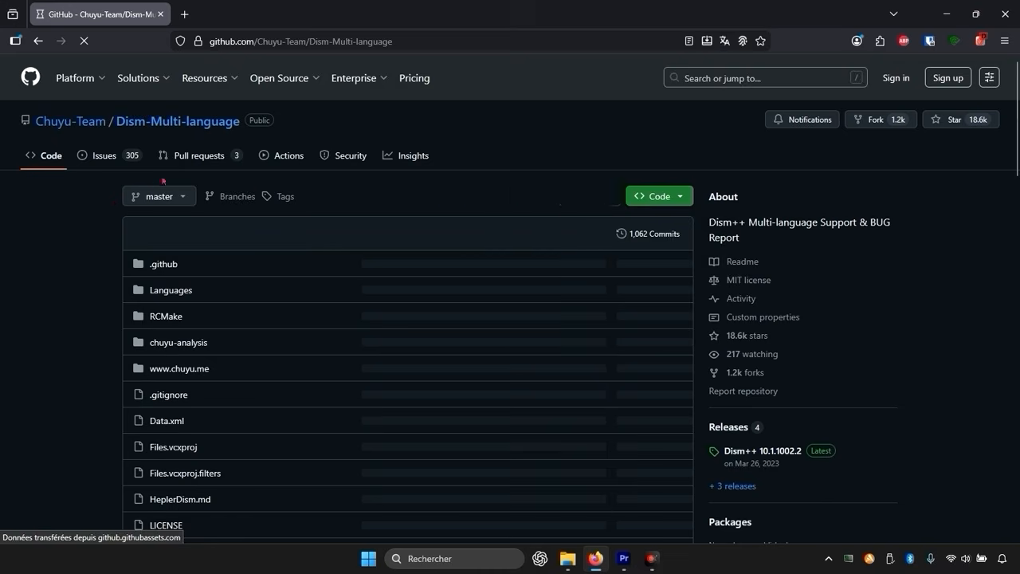
Open the latest Dism++ 10.1.1002.2 release and download the Dism++10.1.1002.1B.zip asset.
scroll(609, 238, "down", 1)
left_click(701, 189)
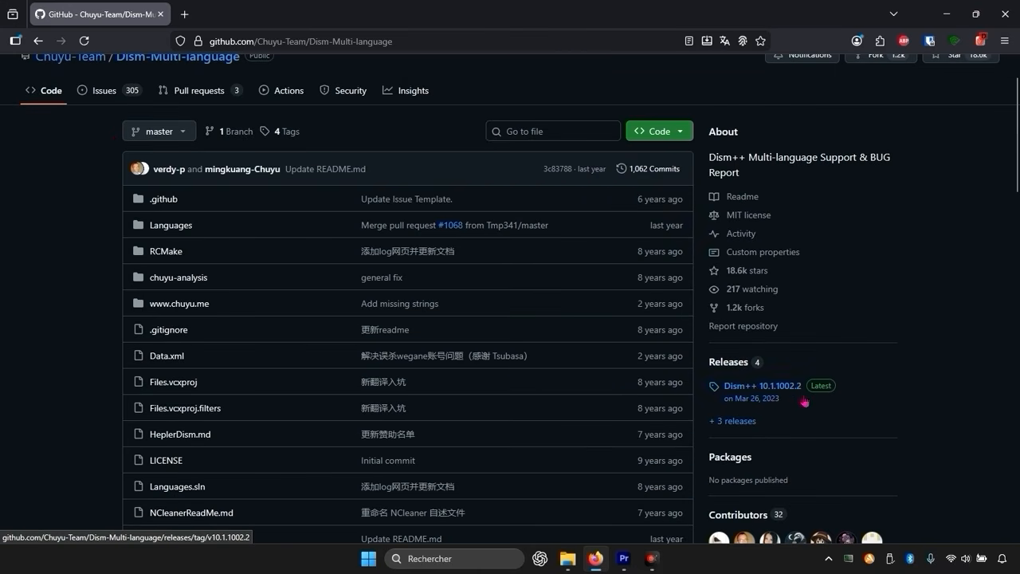
left_click(755, 389)
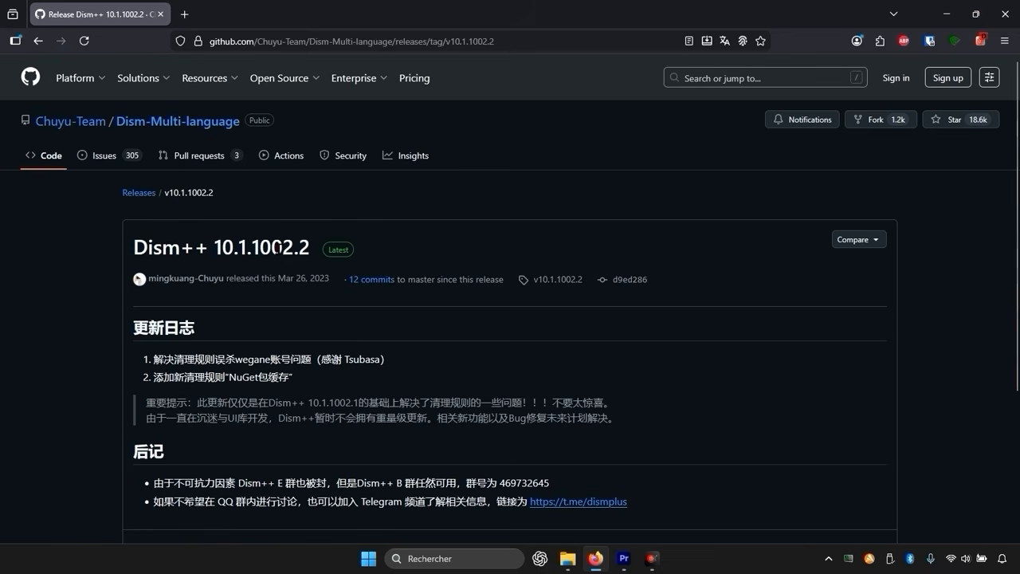
scroll(341, 318, "down", 3)
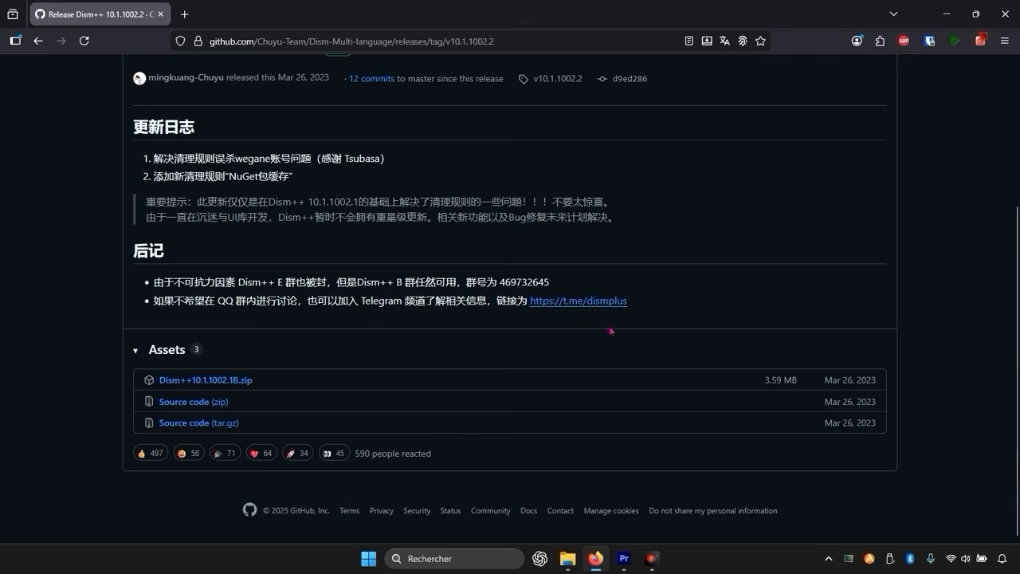
left_click(219, 380)
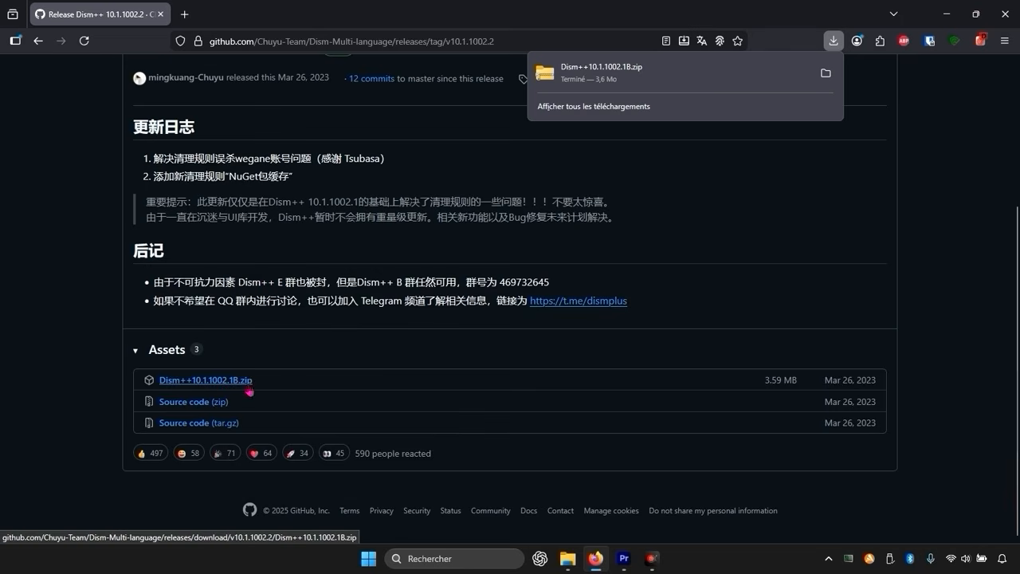
Open the downloaded Dism++10.1.1002.1B.zip and extract all its files to C:\Users\pc\Downloads\Dism++10.1.1002.1B.
left_click(826, 73)
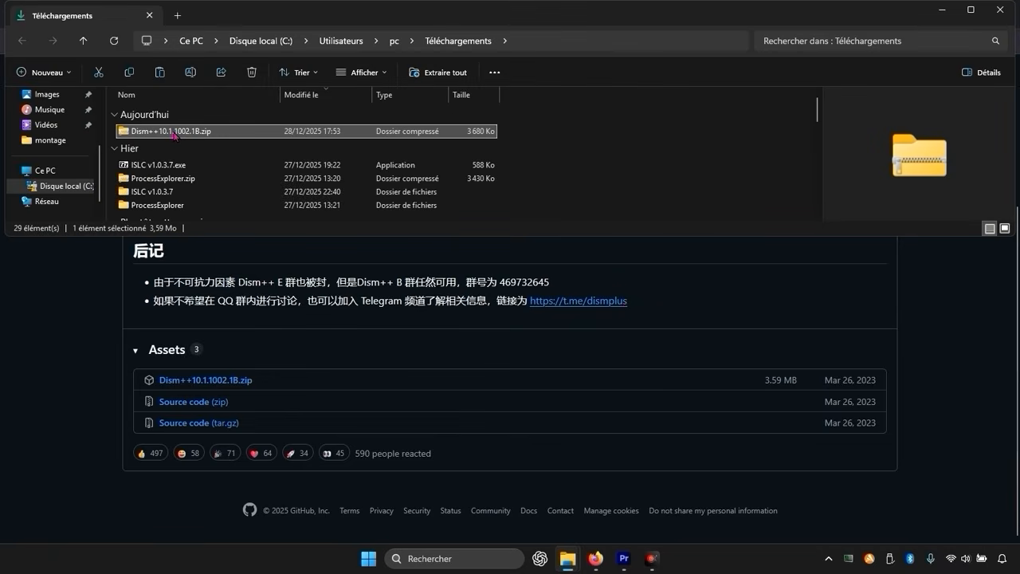
double_click(173, 132)
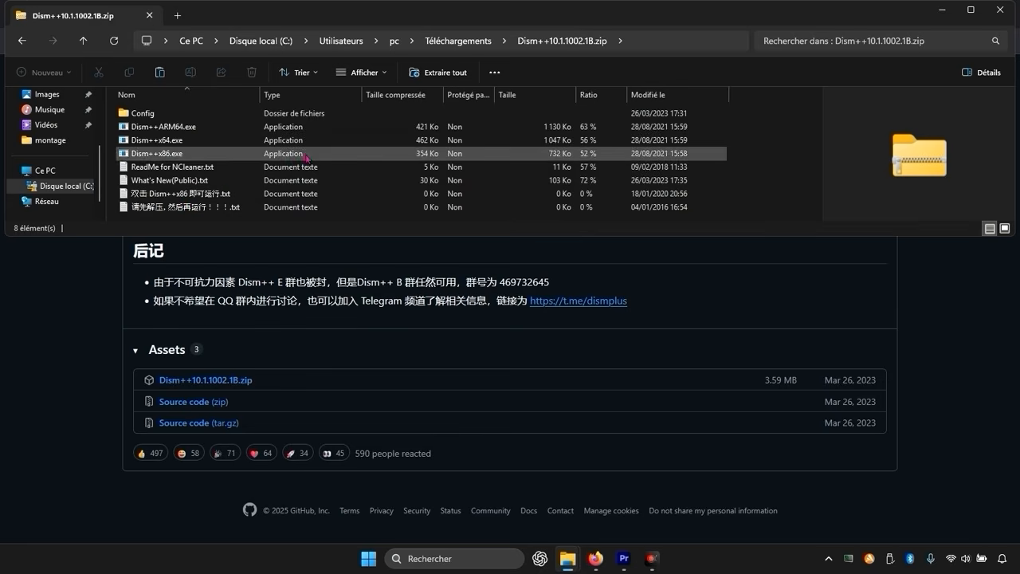
double_click(164, 141)
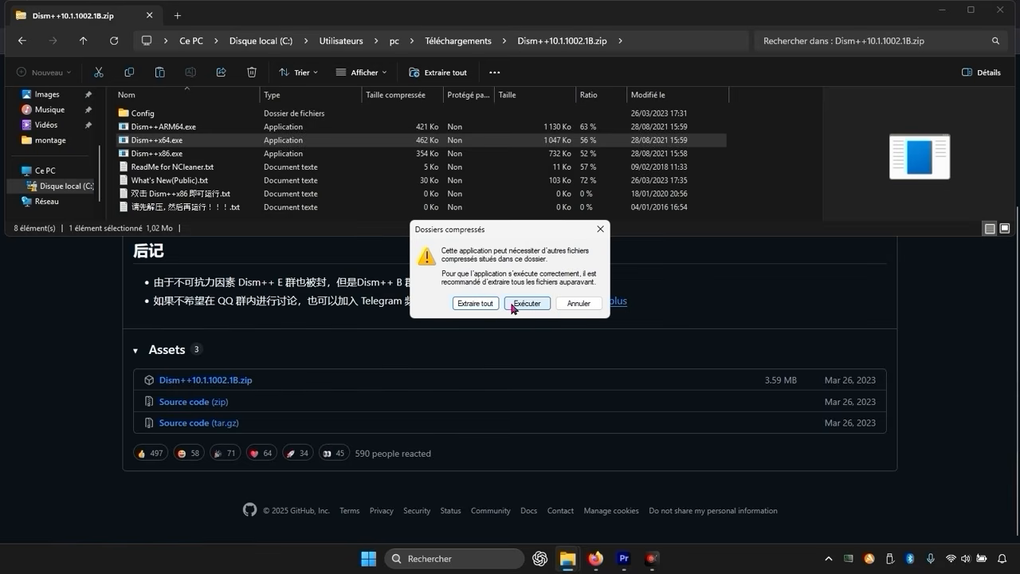
left_click(490, 304)
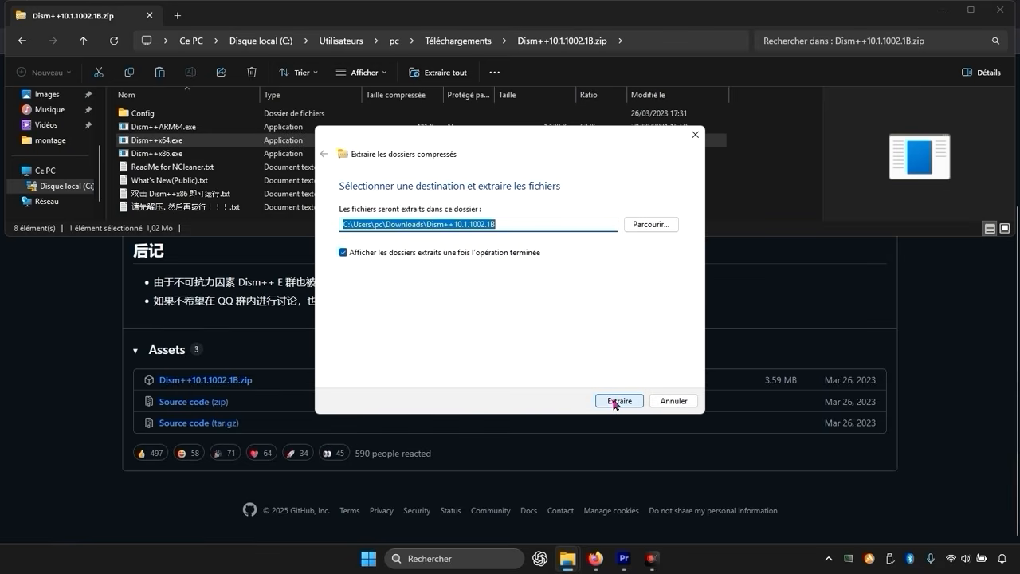
left_click(614, 402)
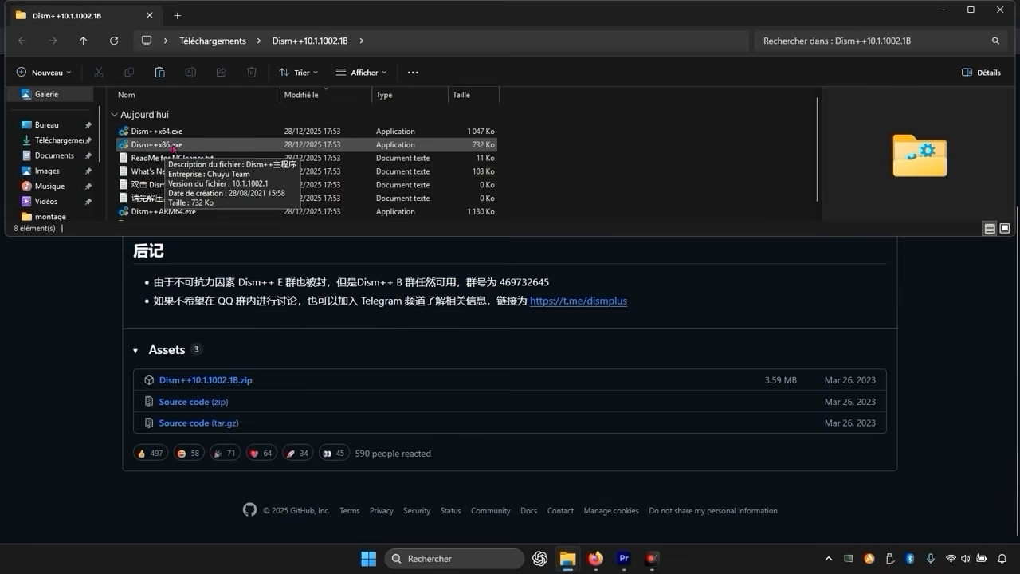
Launch Dism++x64.exe from the extracted folder and close the file explorer and browser windows.
left_click(175, 134)
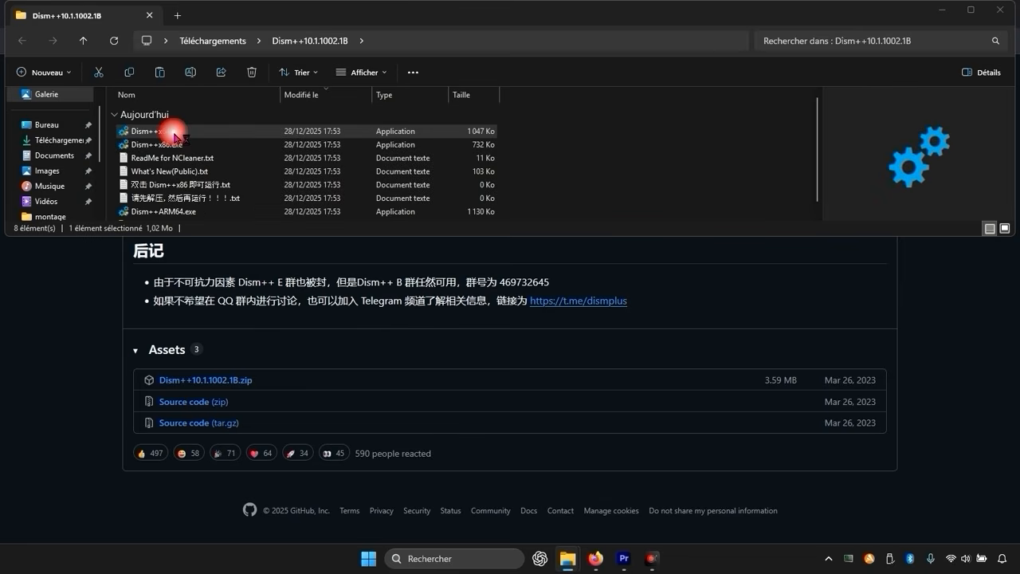
left_click(175, 134)
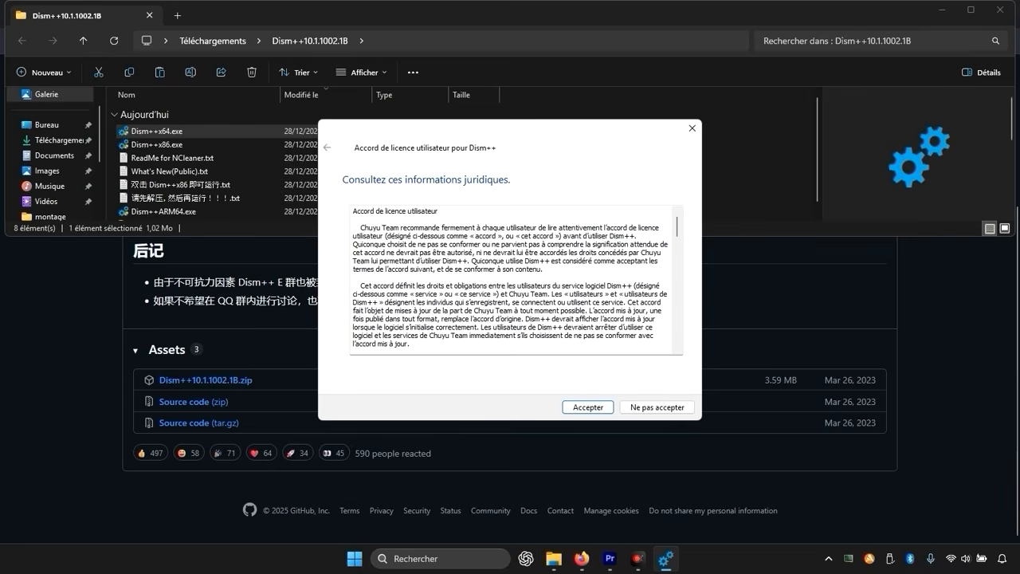
left_click(1006, 13)
left_click(1006, 13)
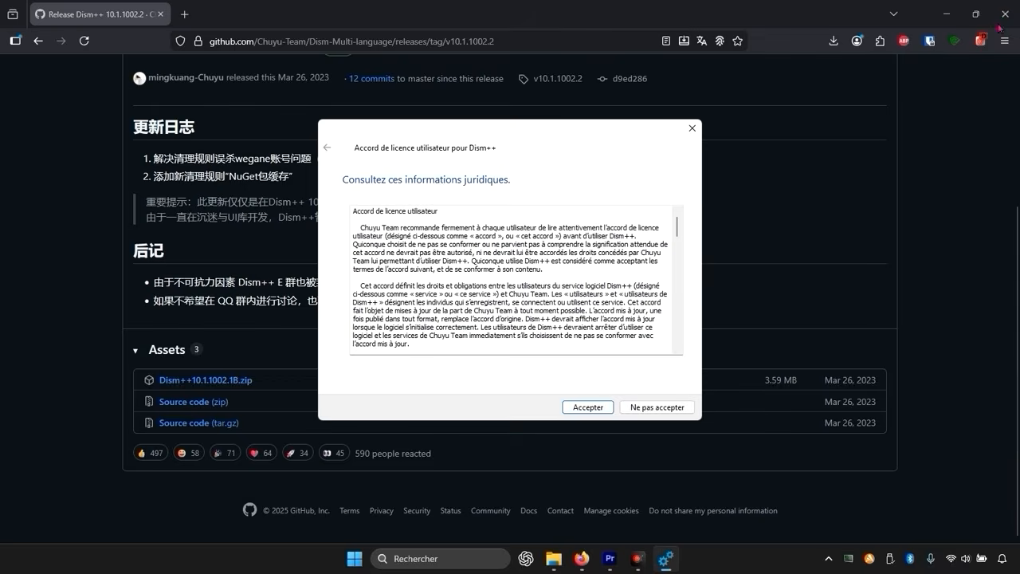
left_click(1005, 13)
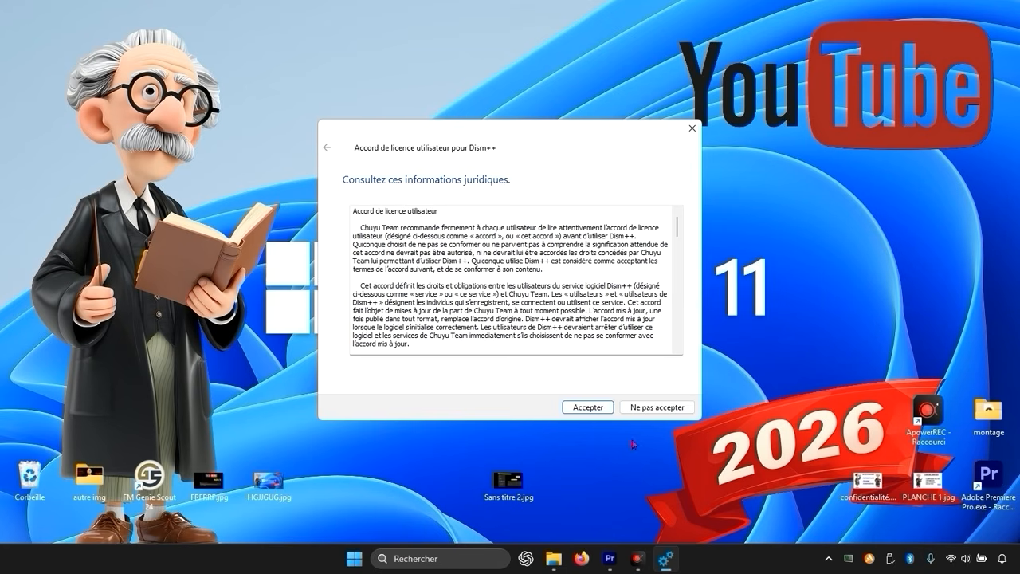
Read through the Dism++ user licence agreement and accept it.
scroll(602, 300, "down", 10)
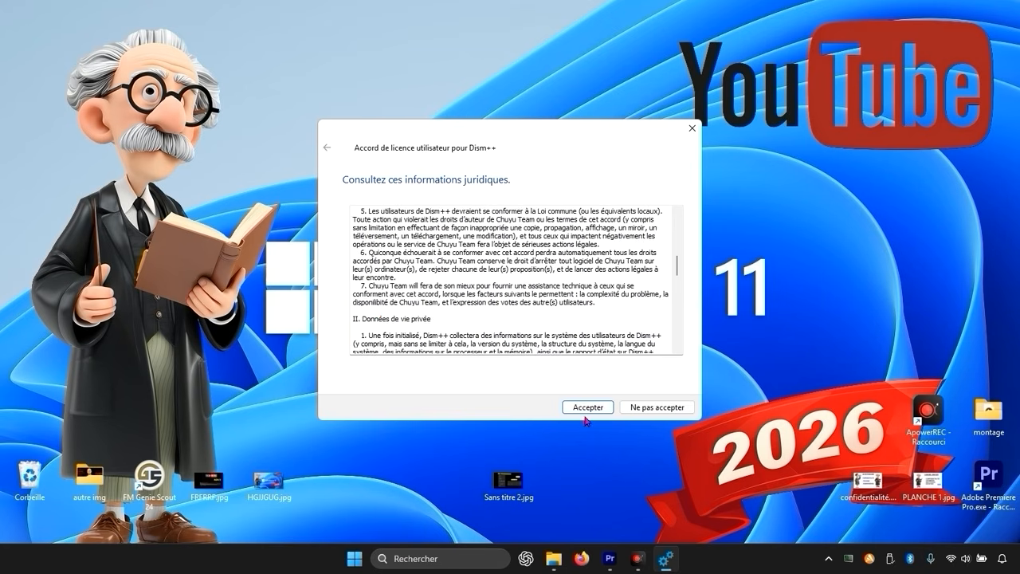
left_click(587, 407)
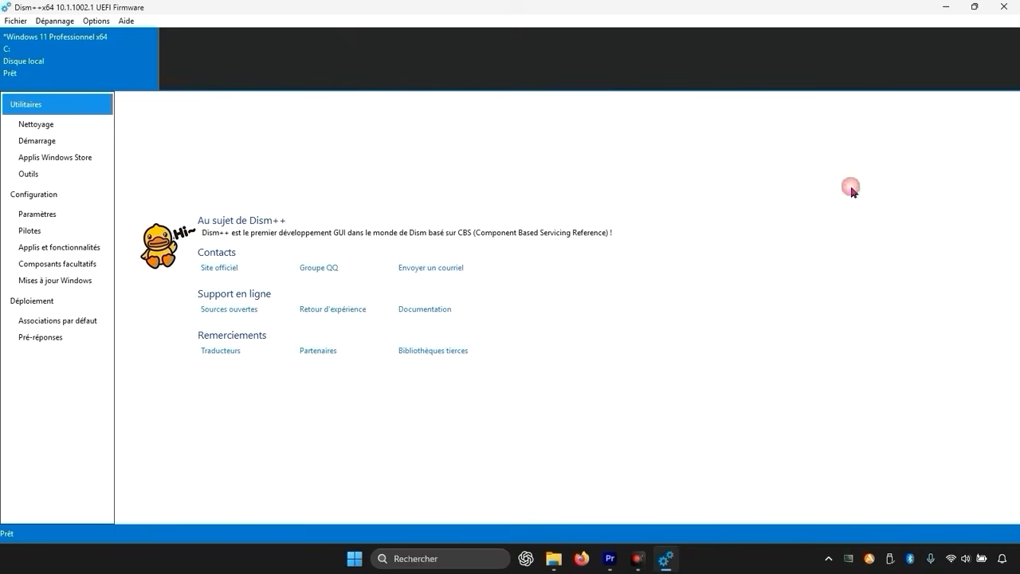
left_click(780, 58)
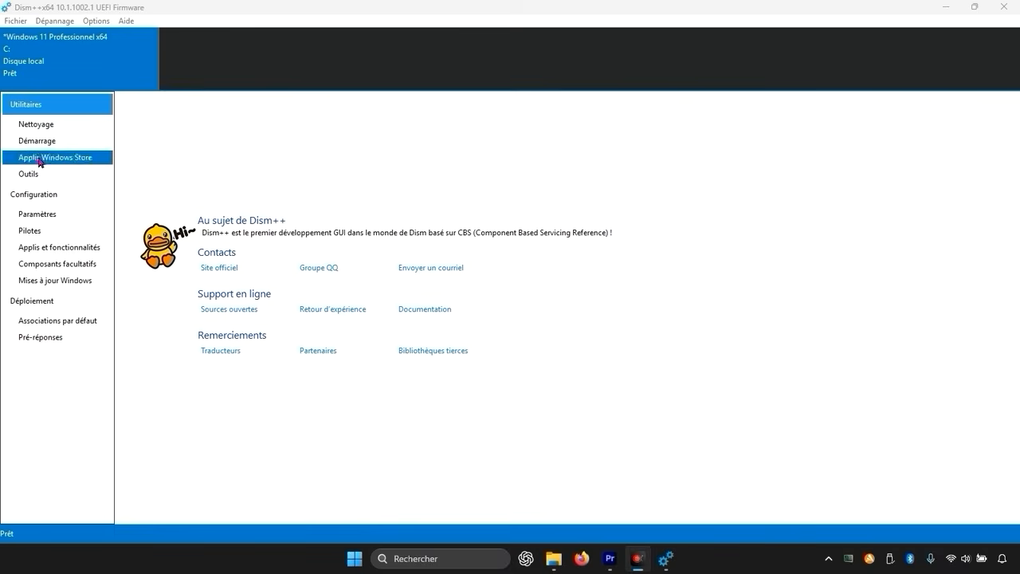
Open the Nettoyage (cleanup) utility and look through the full list of cleanup categories and preselected items.
left_click(56, 179)
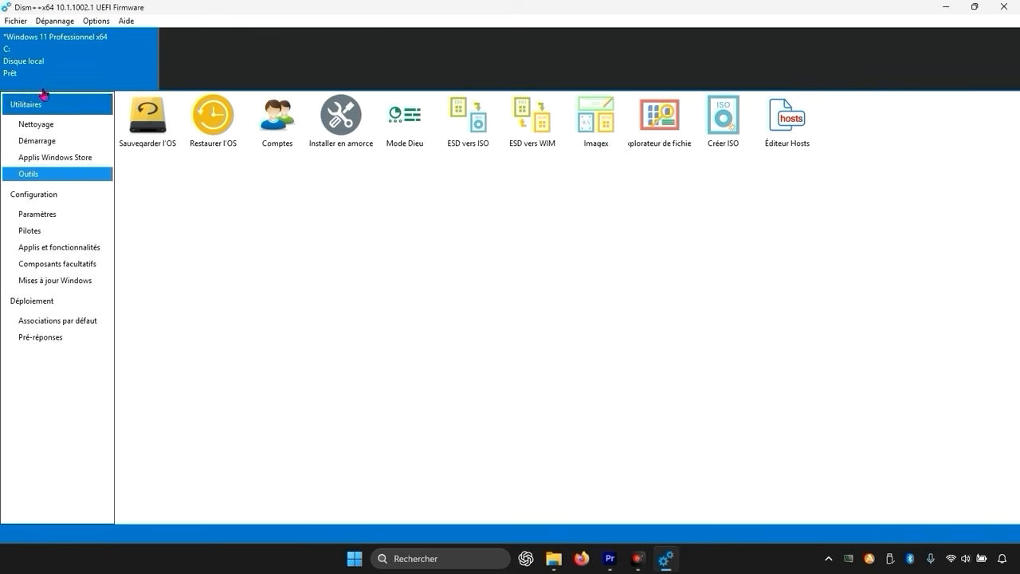
left_click(57, 128)
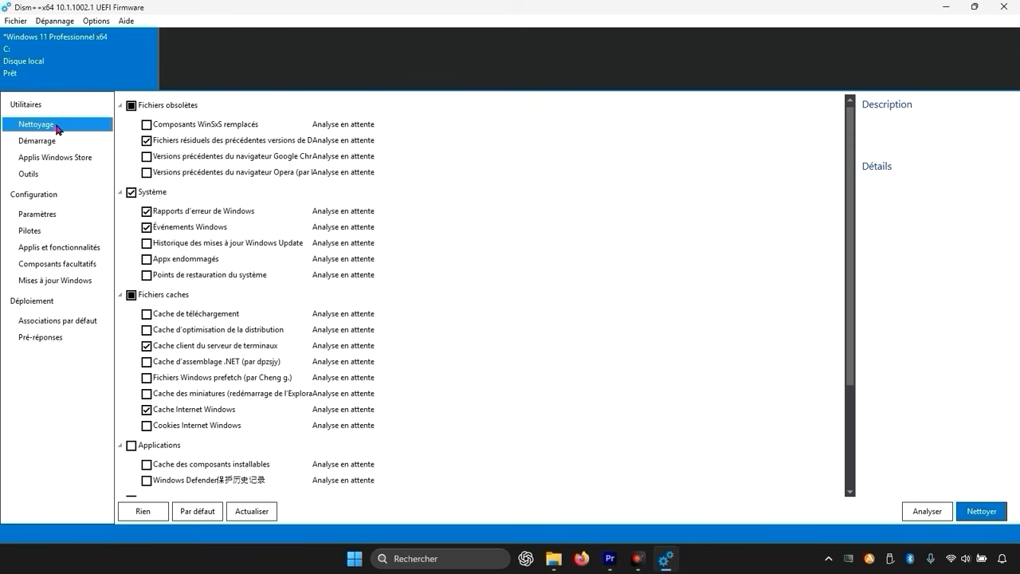
left_click(228, 231)
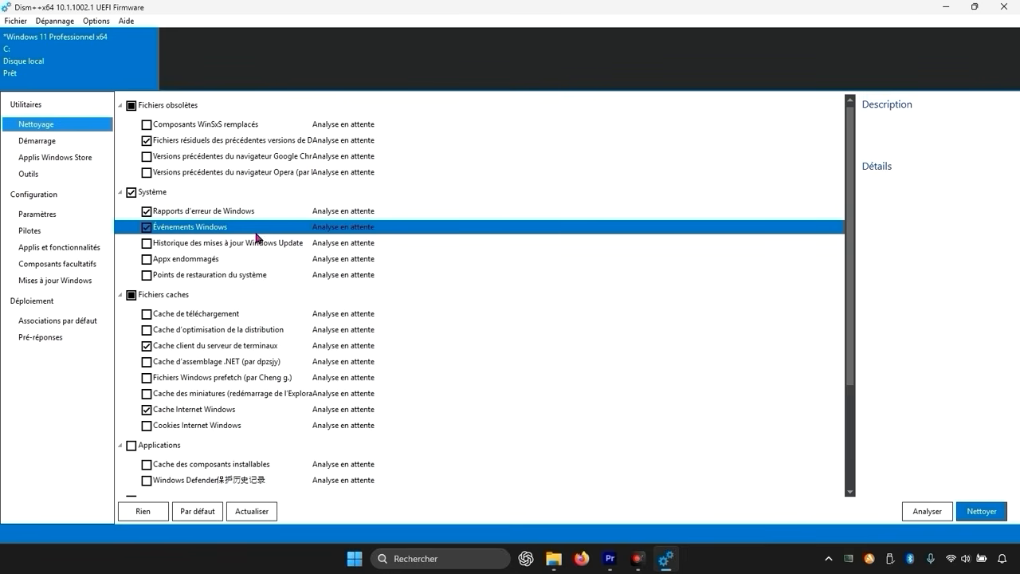
scroll(263, 255, "down", 3)
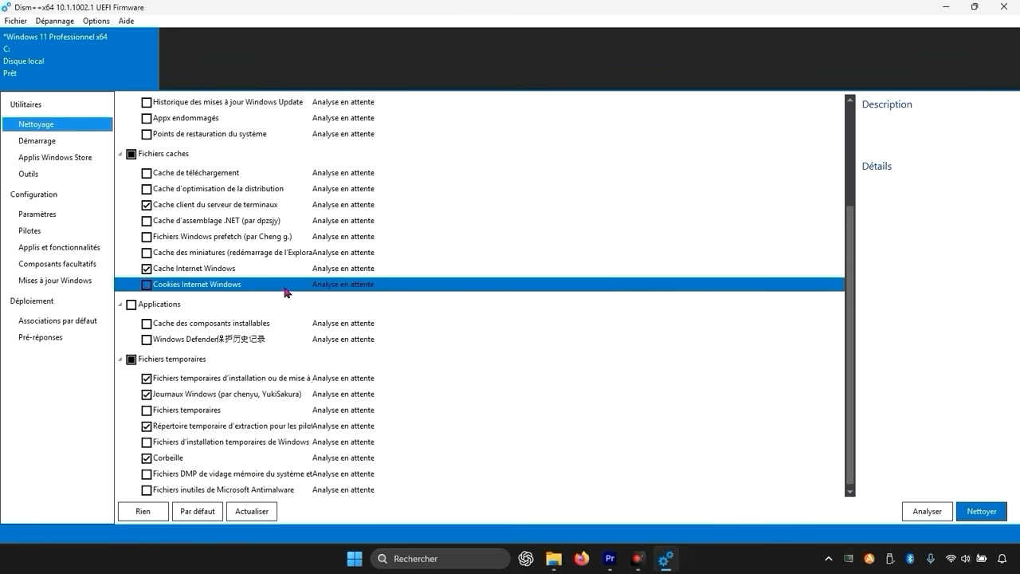
left_click(637, 560)
left_click(638, 561)
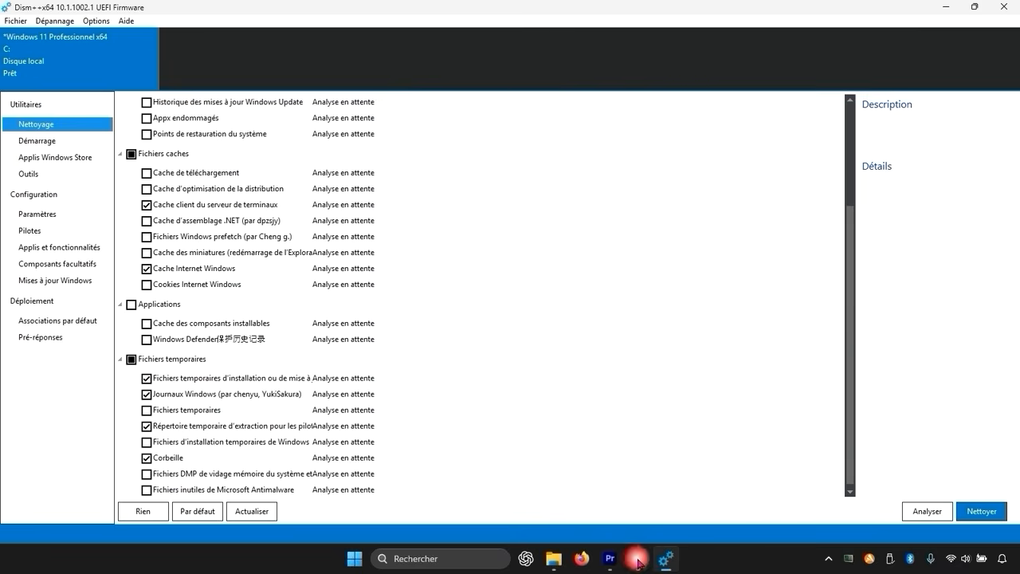
scroll(327, 355, "up", 2)
scroll(319, 343, "up", 2)
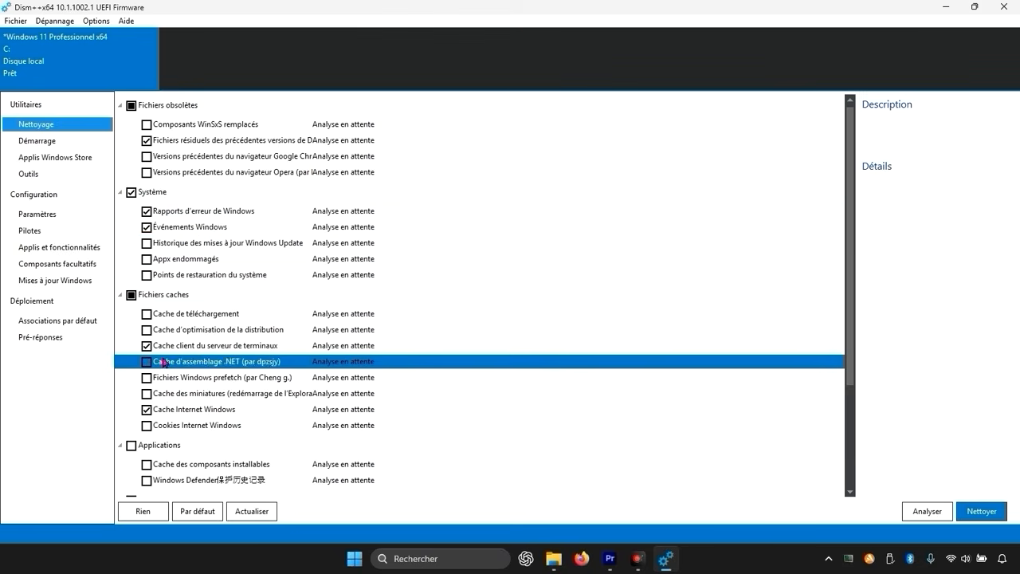
Exclude Cache Internet Windows from the cleanup and review the remaining items down to the temporary files.
scroll(271, 359, "down", 1)
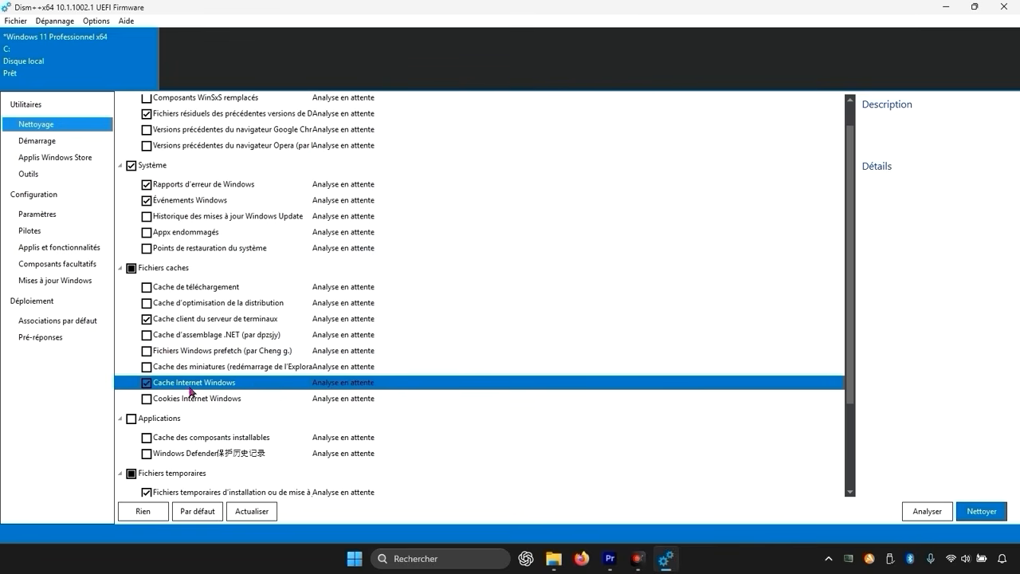
left_click(147, 383)
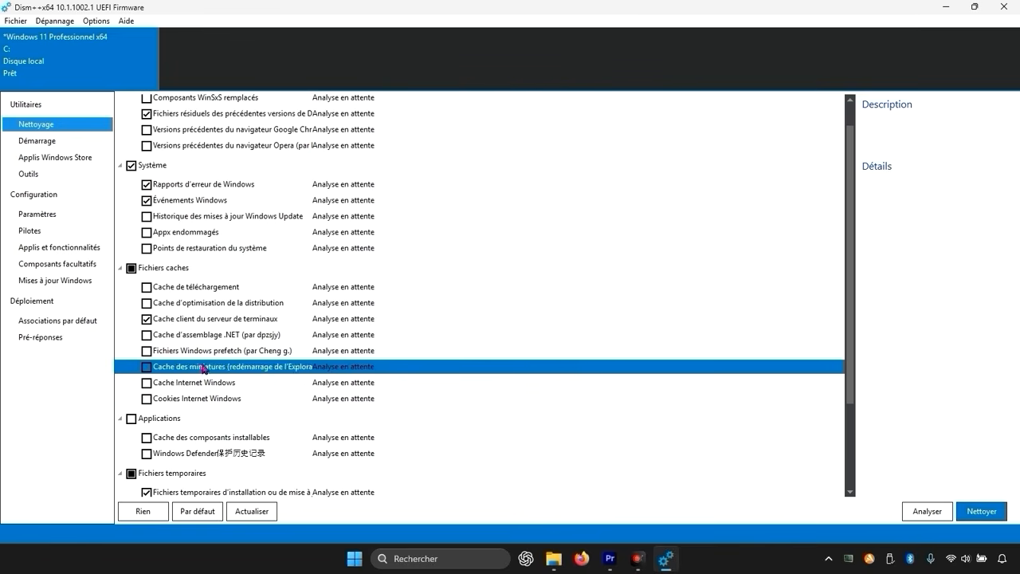
scroll(211, 398, "down", 2)
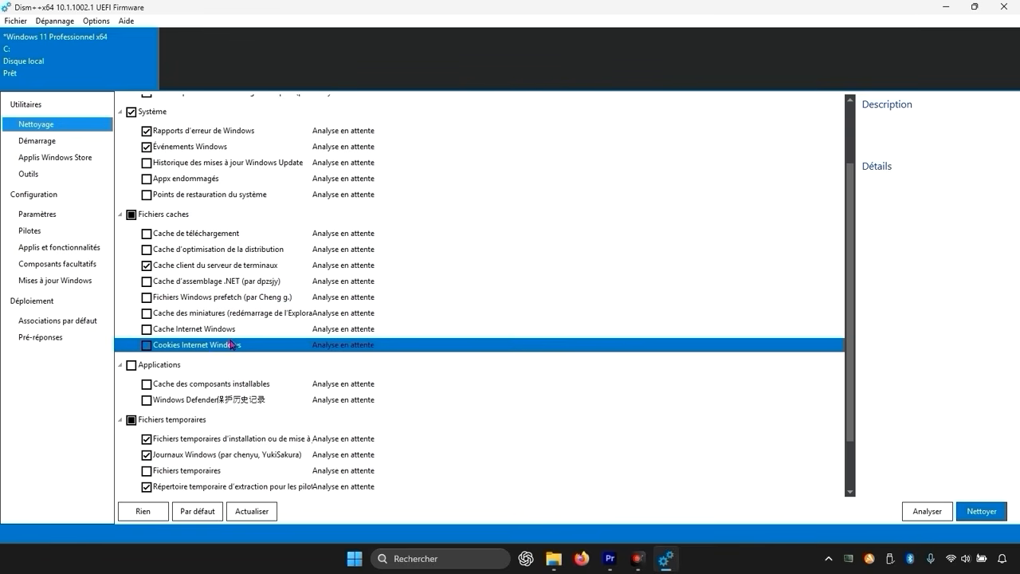
scroll(231, 345, "down", 2)
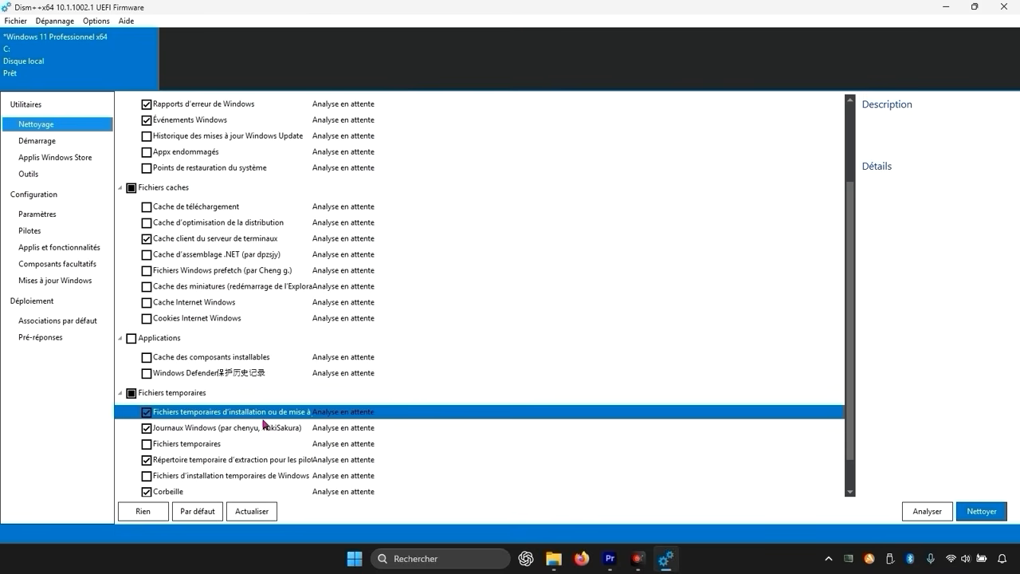
scroll(182, 440, "down", 1)
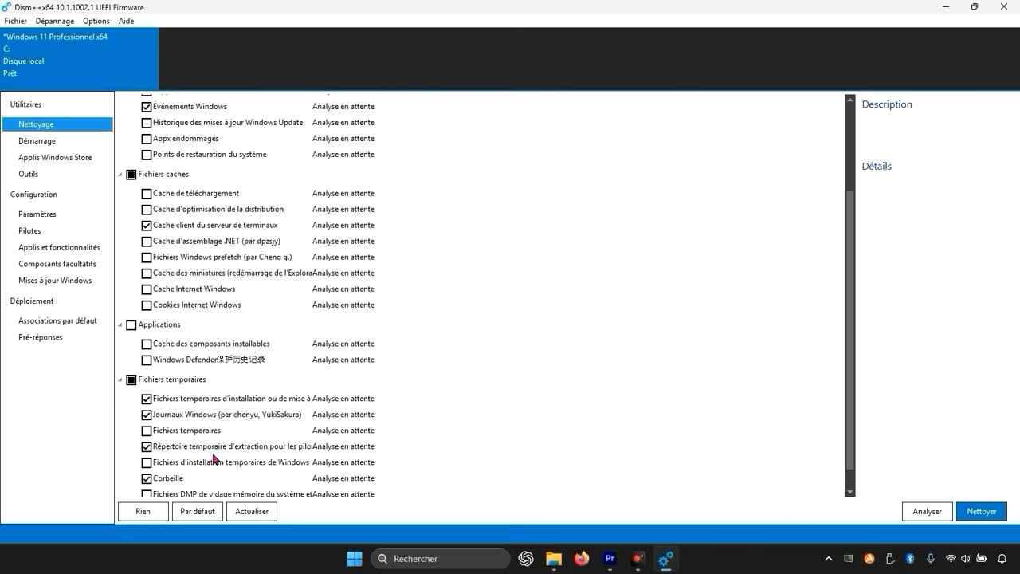
scroll(295, 454, "down", 1)
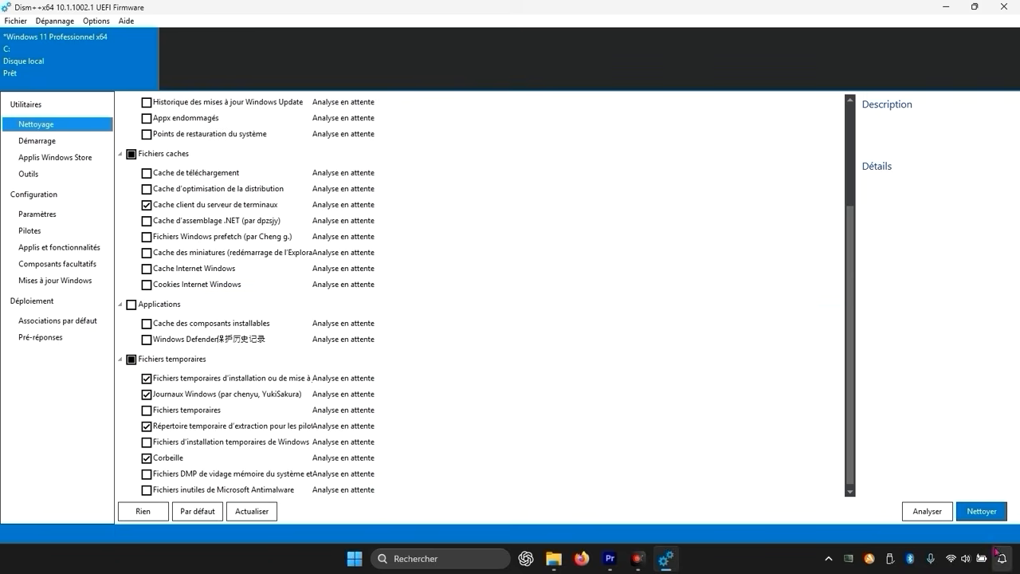
Analyse the selected cleanup items and review the space each one would free.
left_click(928, 512)
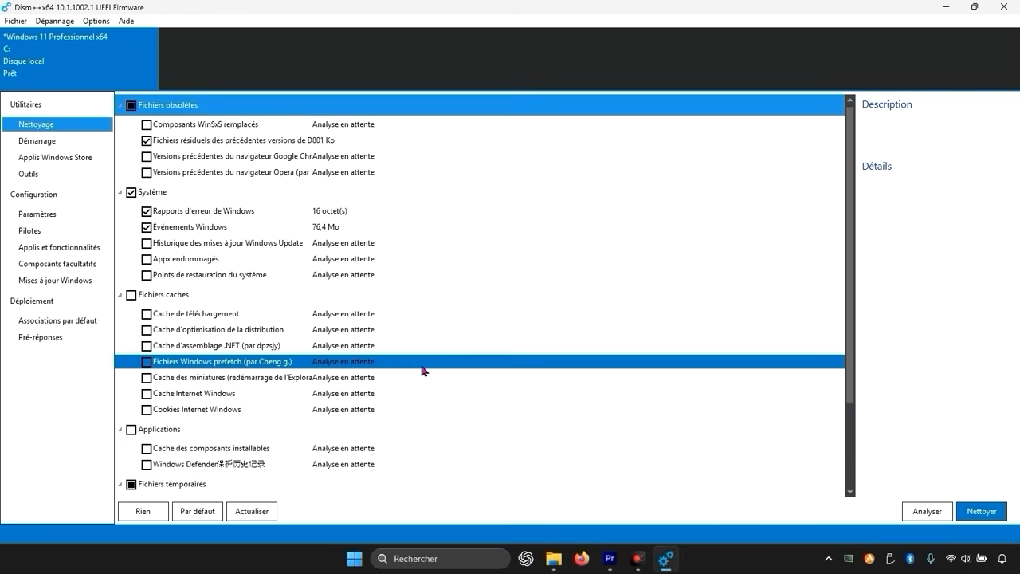
scroll(423, 371, "down", 2)
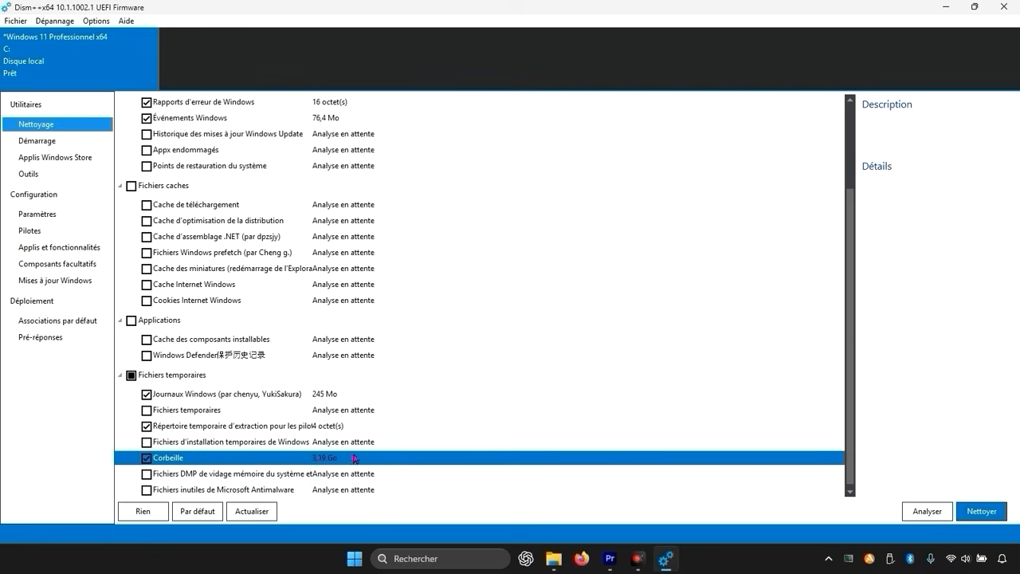
scroll(356, 335, "up", 2)
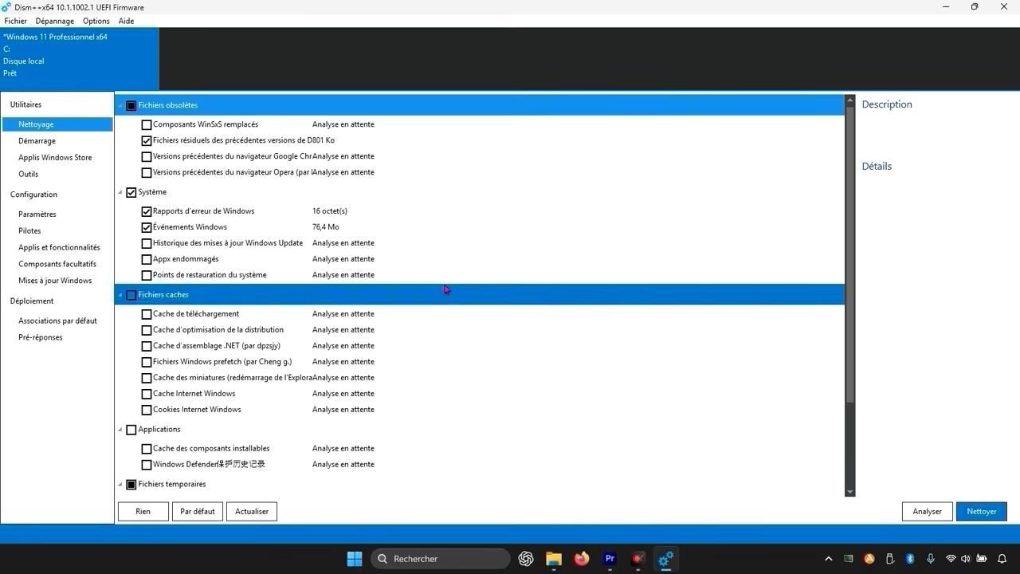
Run the cleanup on the selected items, accept permanent deletion, and review the cleanup list once it finishes.
left_click(987, 508)
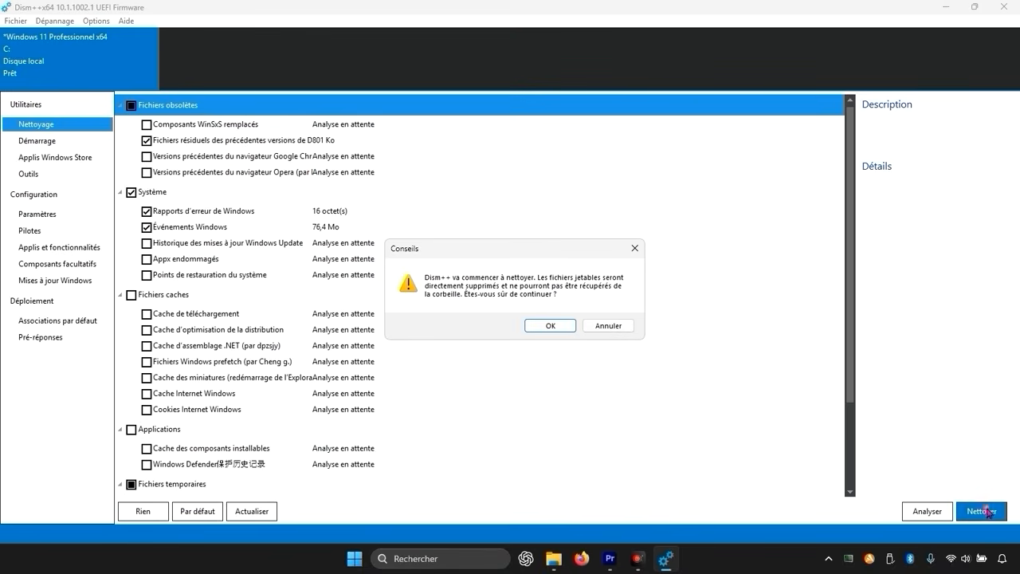
left_click(546, 325)
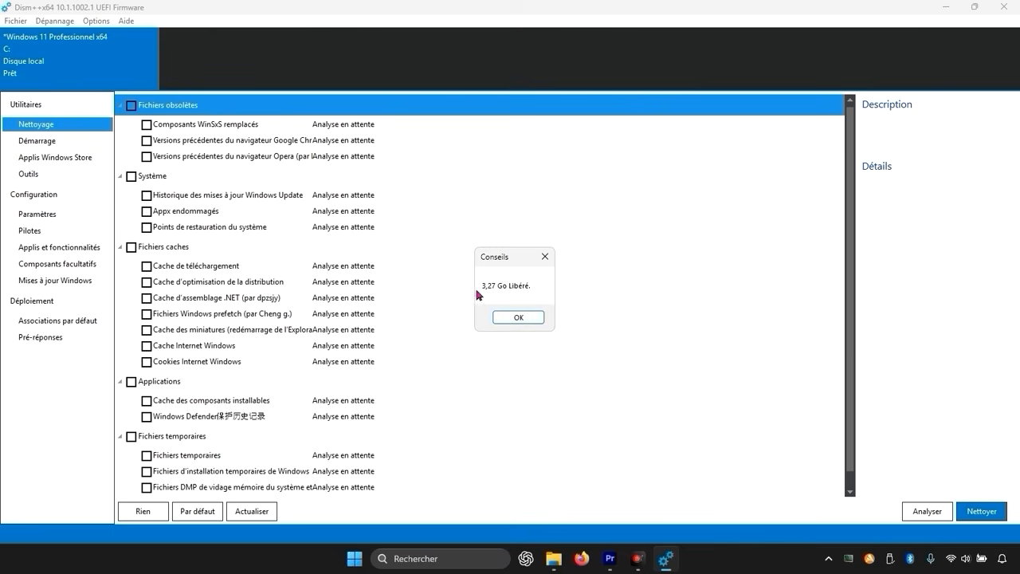
left_click(524, 318)
scroll(322, 291, "down", 1)
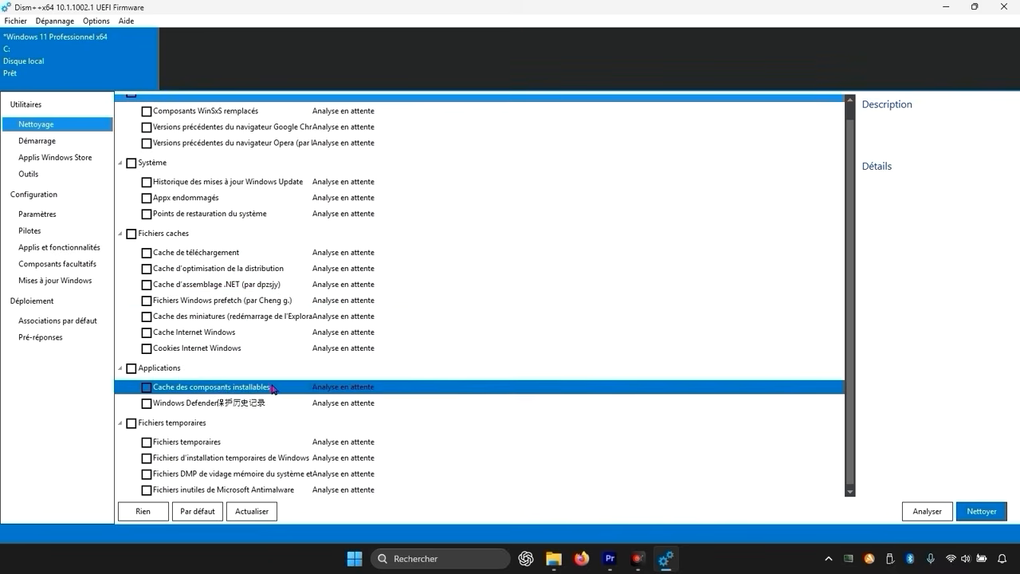
scroll(279, 388, "up", 1)
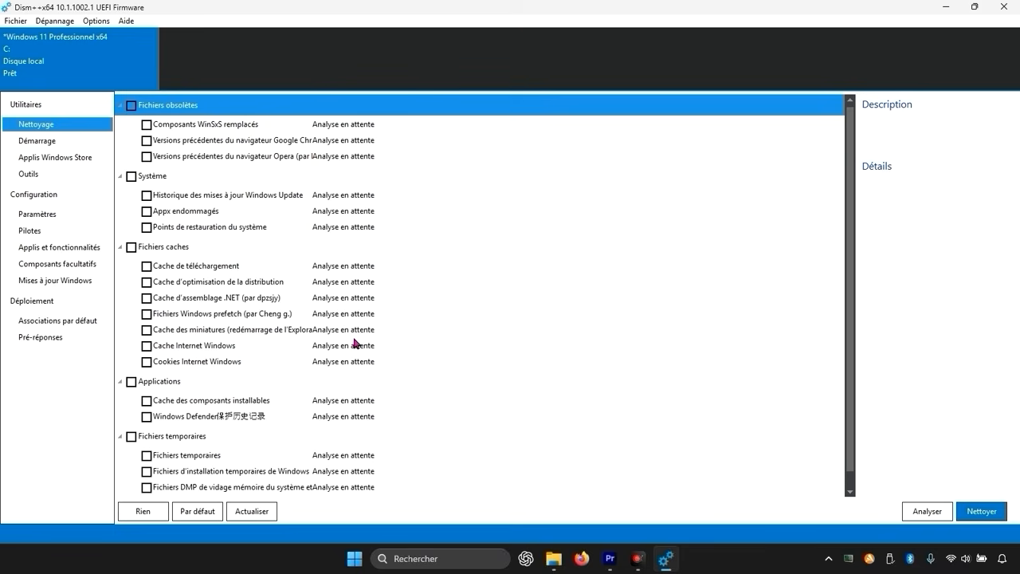
Look through the Démarrage startup entries, the user's Applis Windows Store list and the available Outils.
left_click(36, 141)
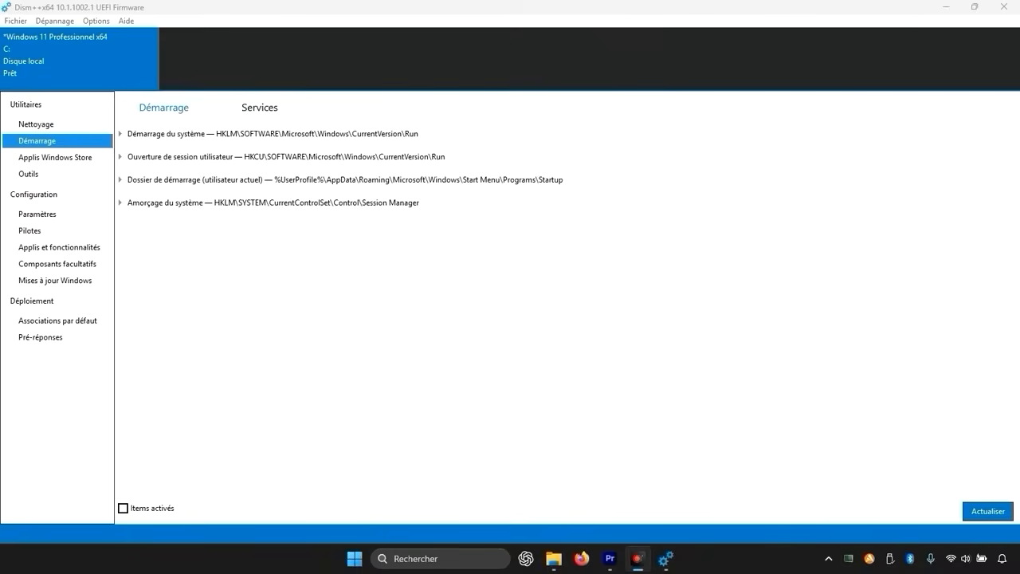
left_click(47, 157)
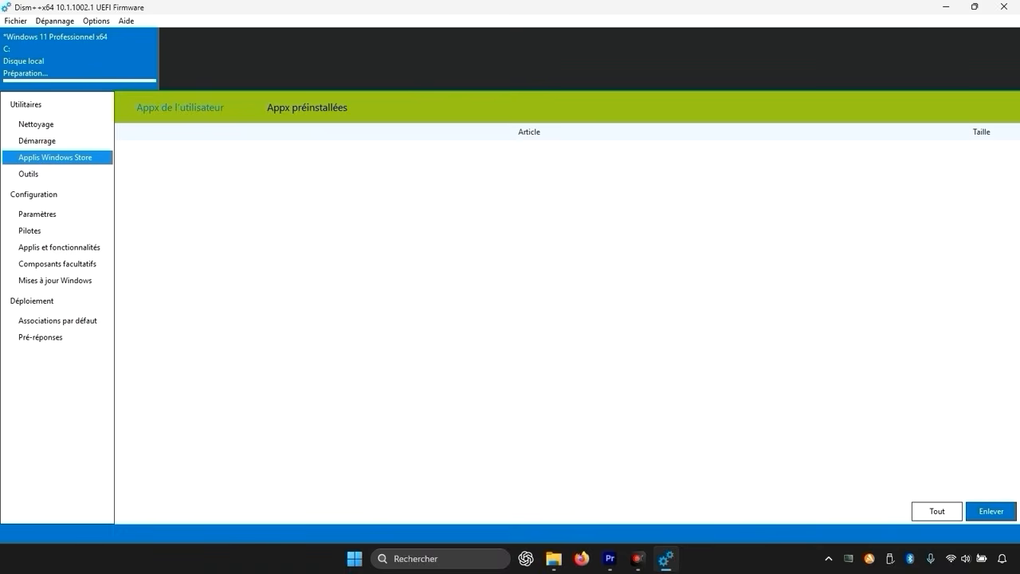
left_click(37, 172)
left_click(46, 157)
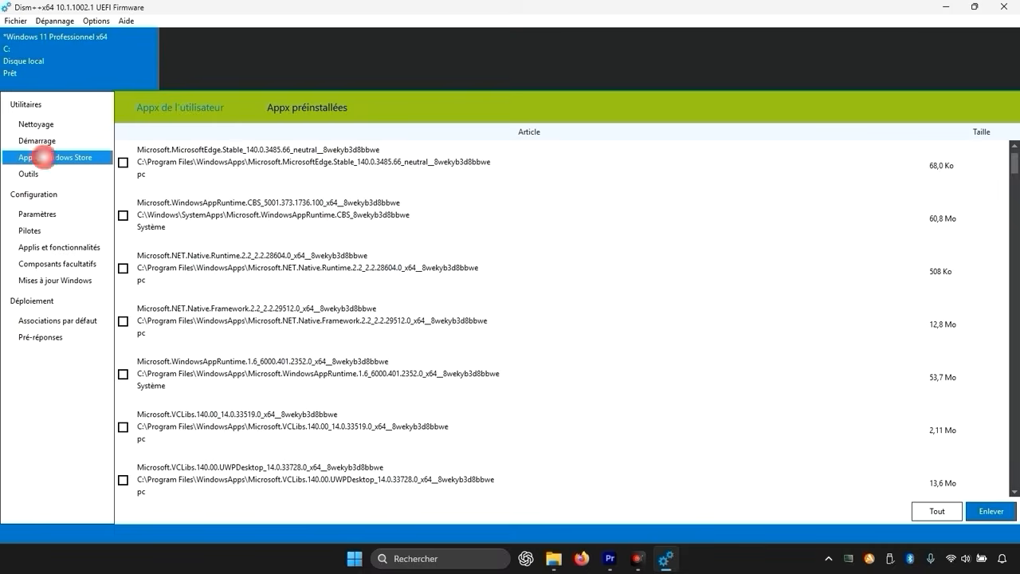
scroll(447, 257, "down", 2)
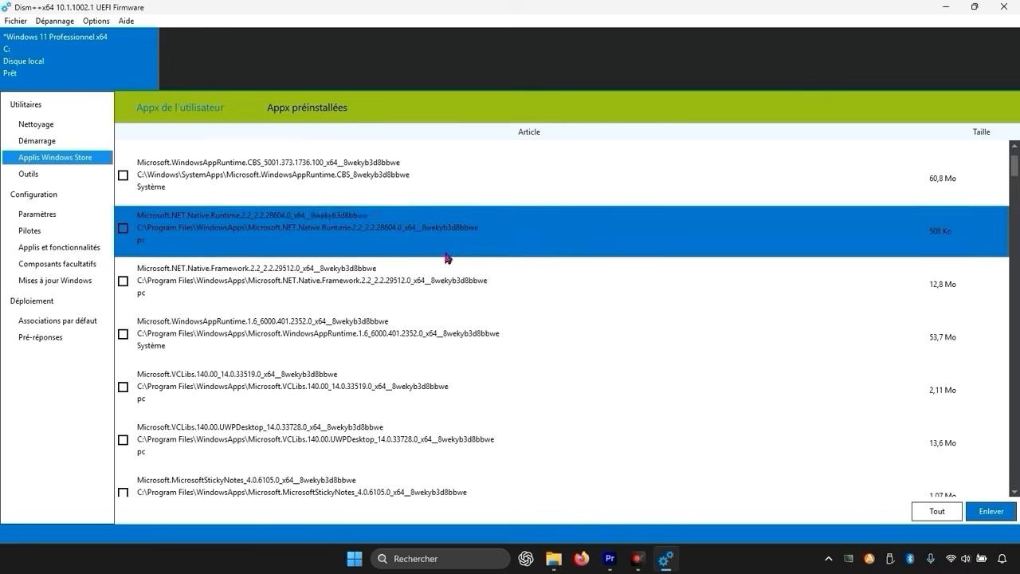
scroll(282, 268, "up", 2)
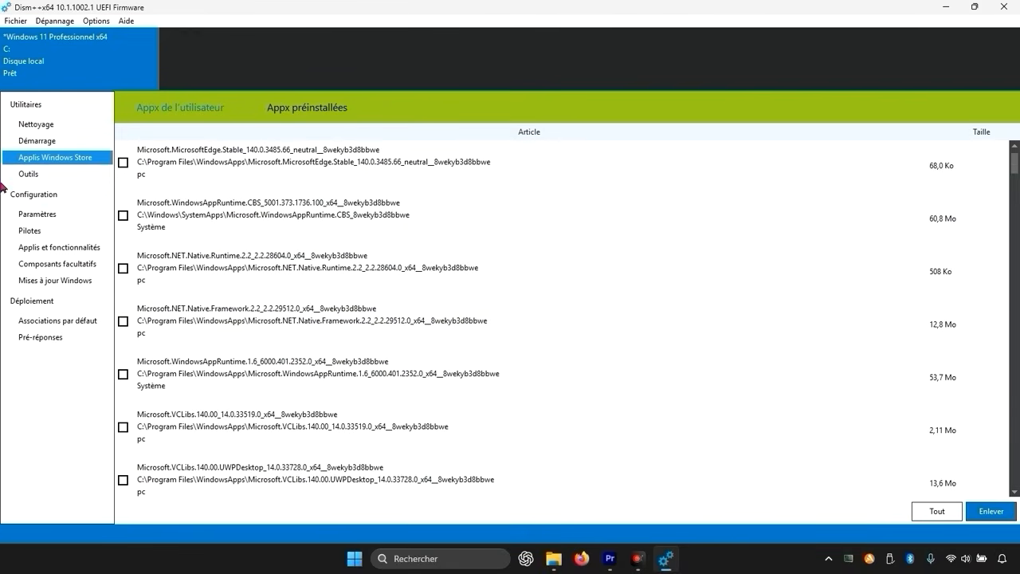
left_click(26, 177)
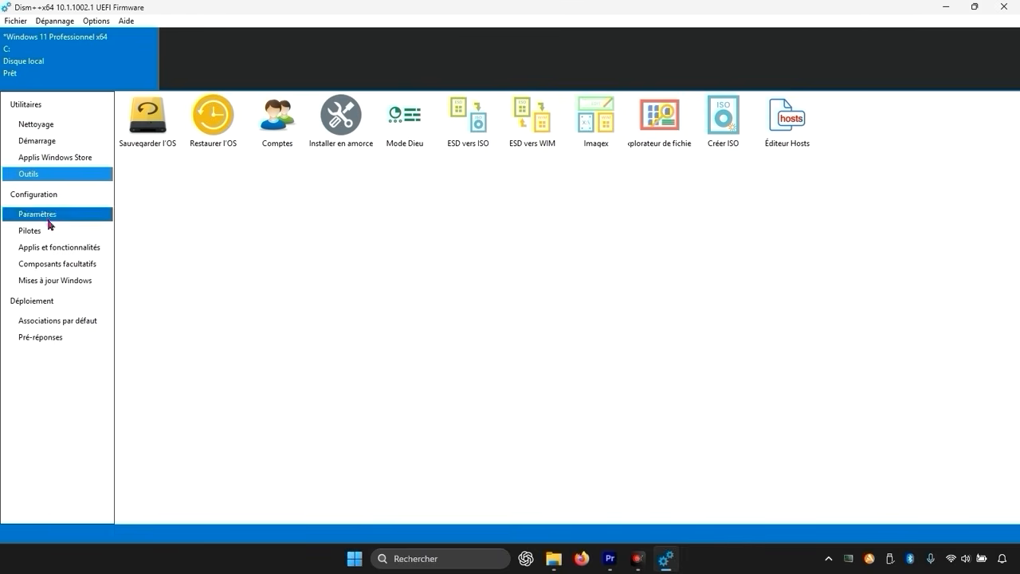
Open the Paramètres configuration, expand the Menus contextuels group and examine the options that can be disabled.
left_click(44, 215)
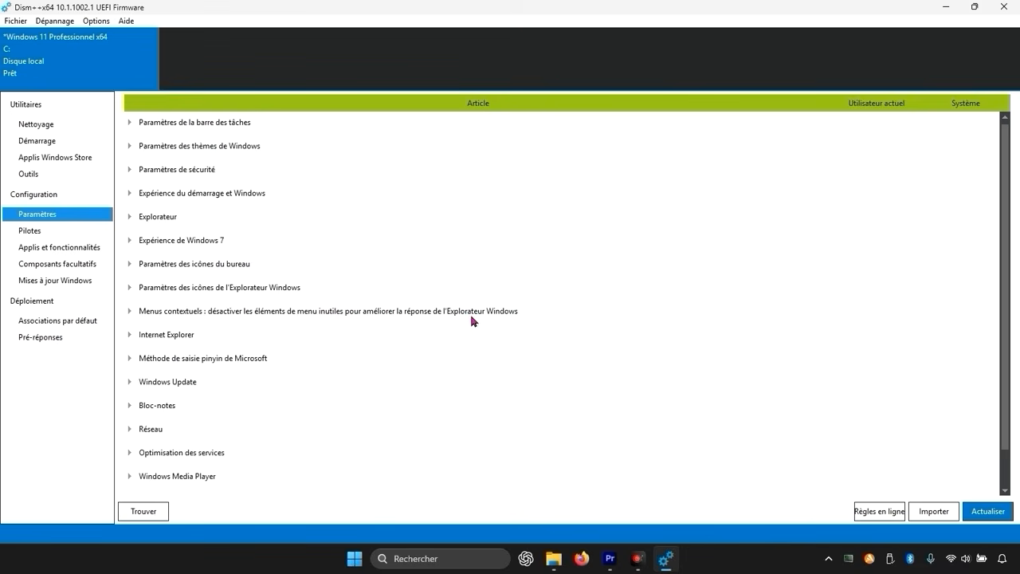
left_click(129, 311)
scroll(322, 317, "down", 1)
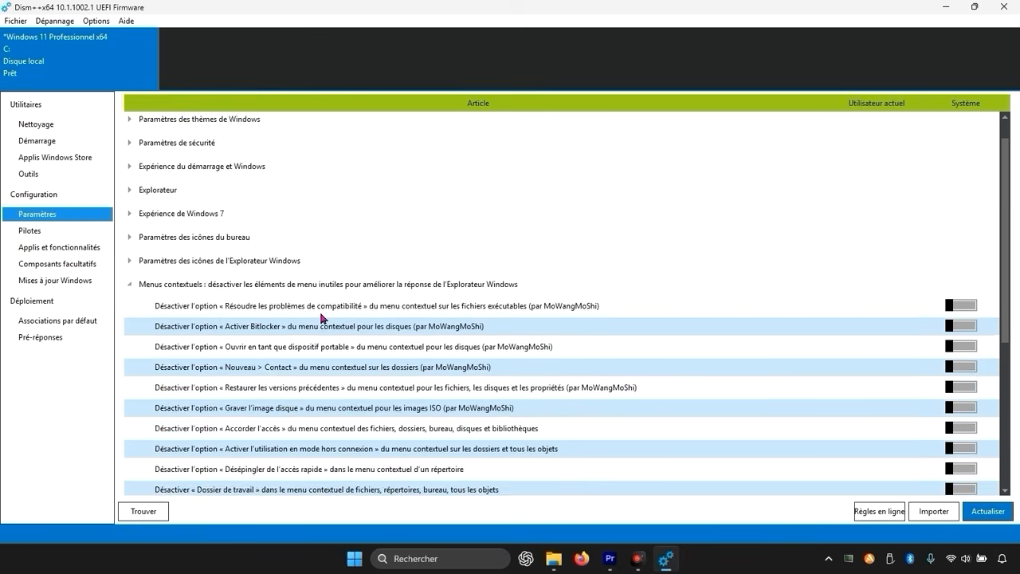
scroll(322, 317, "down", 3)
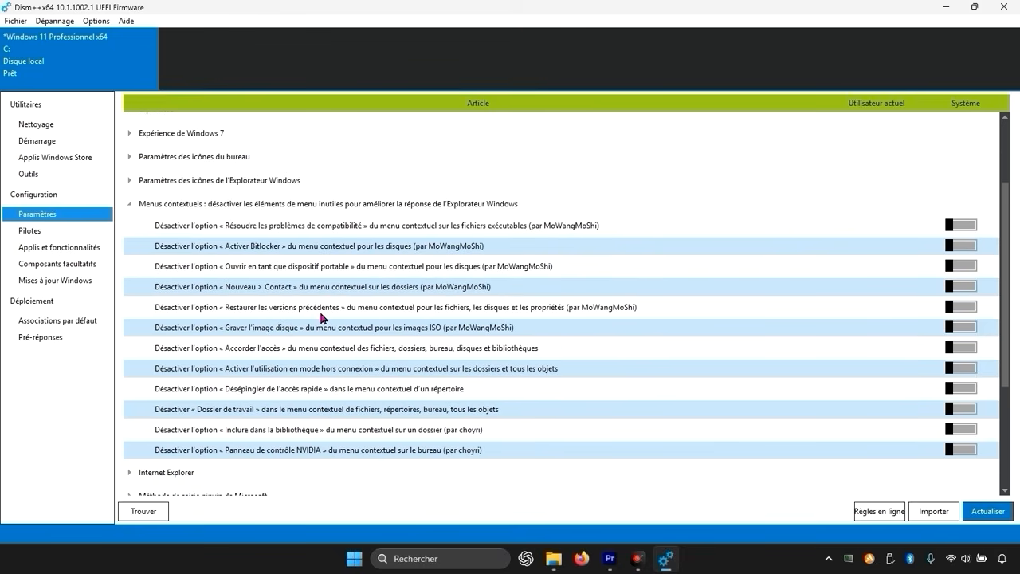
scroll(322, 317, "up", 1)
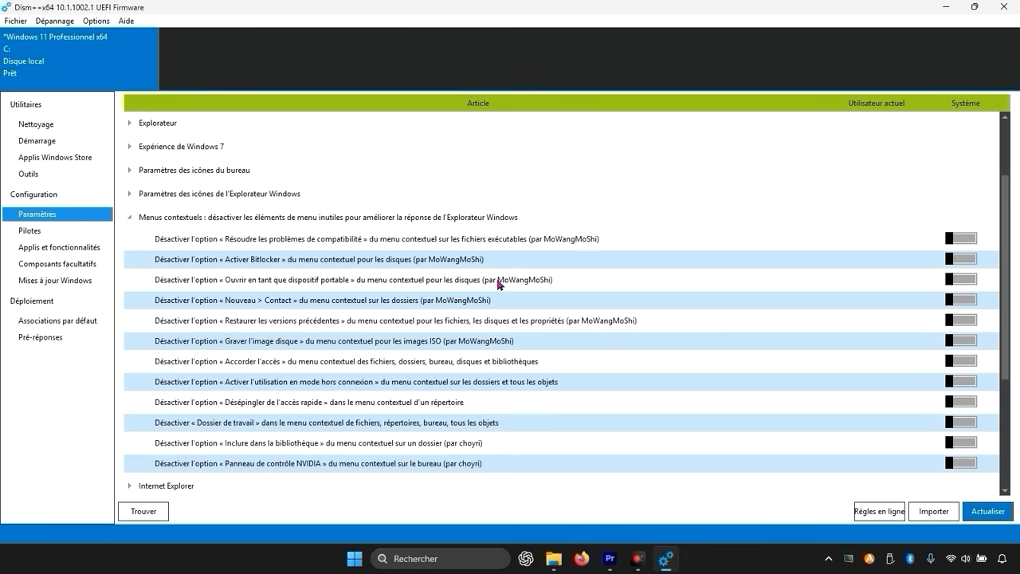
Disable the context menu entries for portable device opening, Nouveau > Contact, Graver l'image disque, offline use, Dossier de travail and Inclure dans la bibliothèque.
left_click(965, 281)
left_click(974, 302)
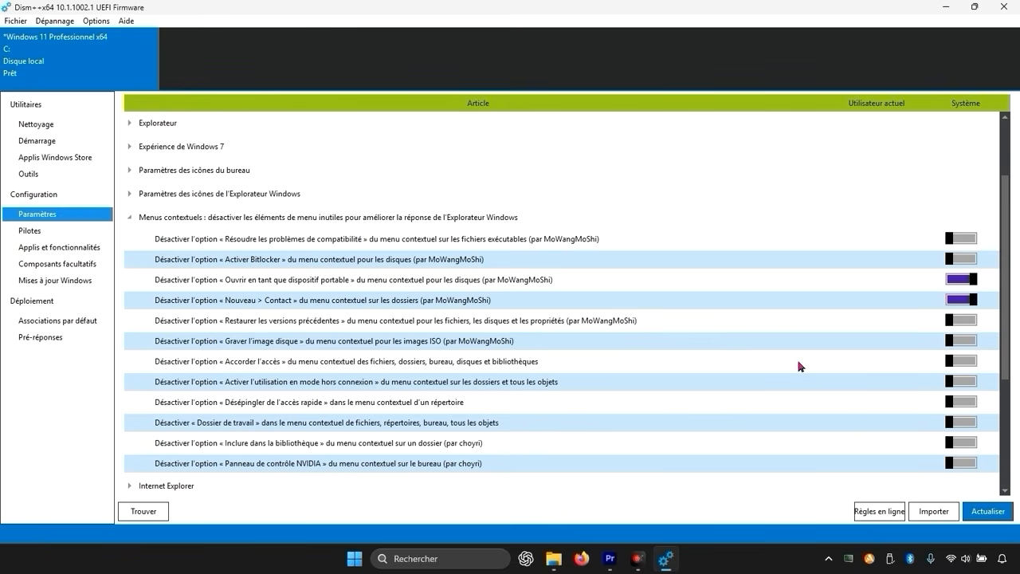
left_click(965, 348)
left_click(968, 382)
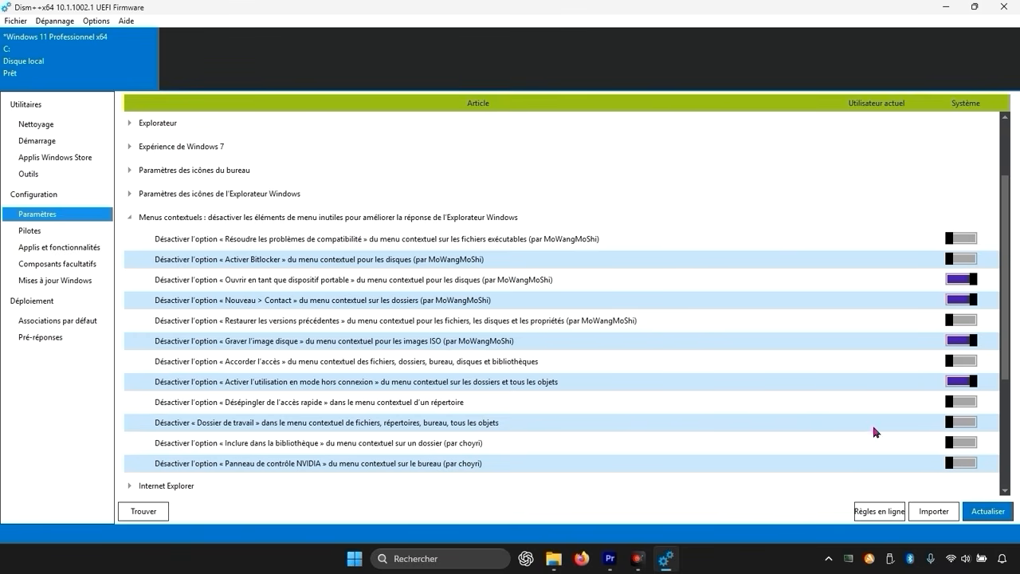
left_click(962, 427)
left_click(963, 443)
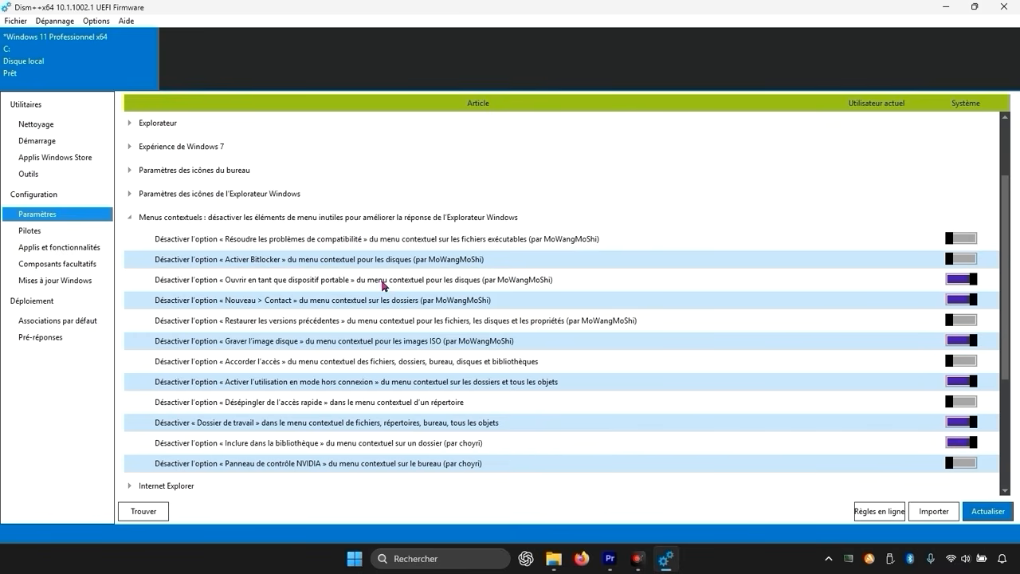
Refresh the Paramètres list after the context menu changes and minimise the window to show the desktop.
scroll(799, 417, "down", 1)
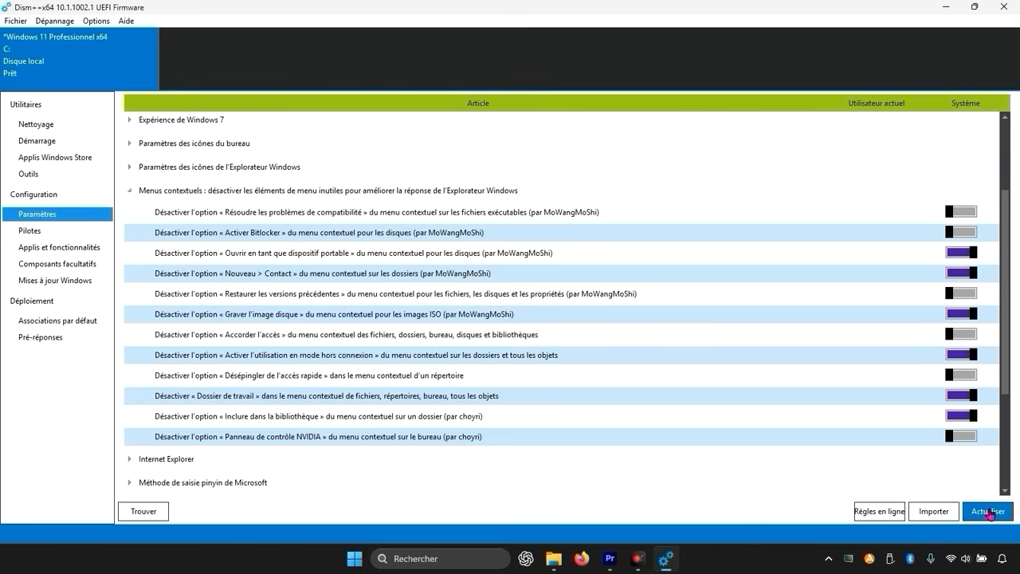
left_click(989, 512)
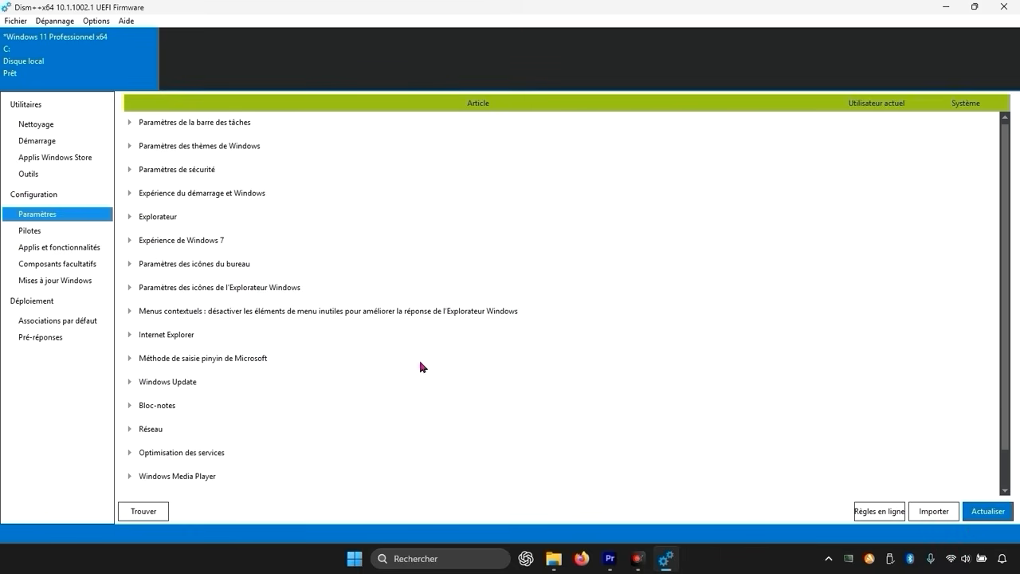
left_click(946, 7)
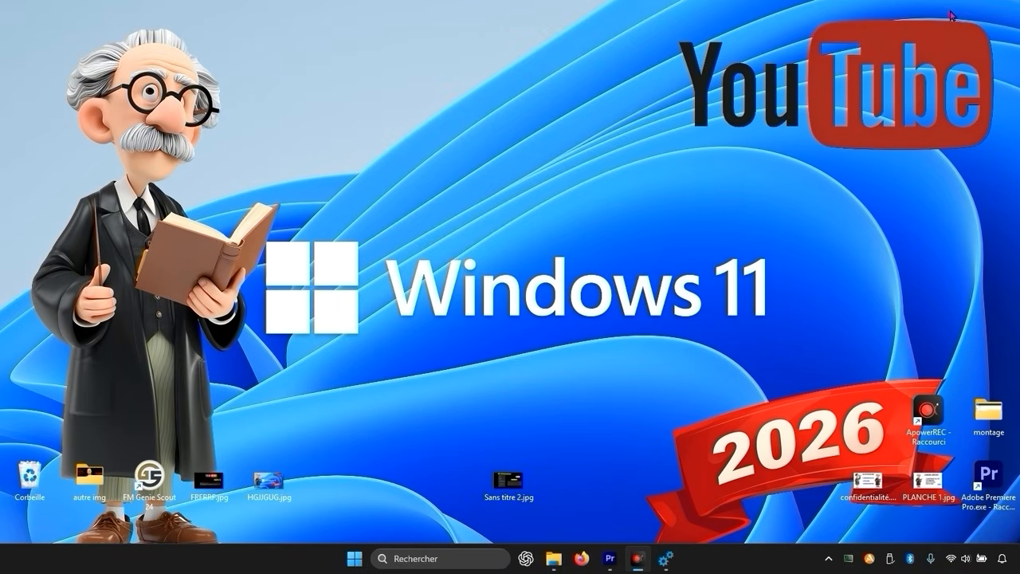